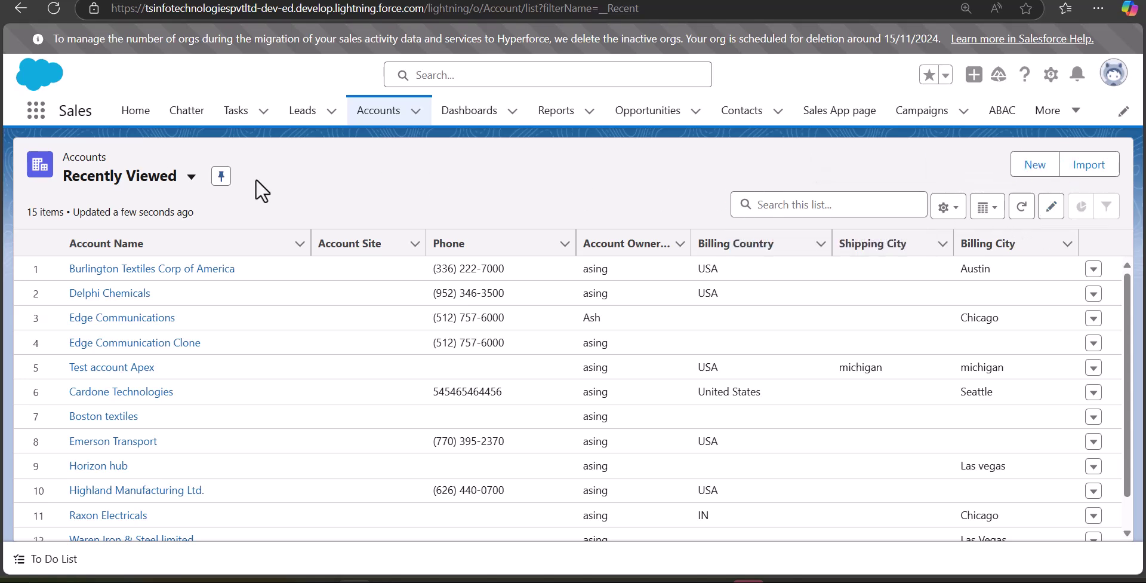
# Find 'User Interface' in Setup Quick Find, enable inline editing, and save the settings
pyautogui.click(1050, 86)
pyautogui.click(1003, 147)
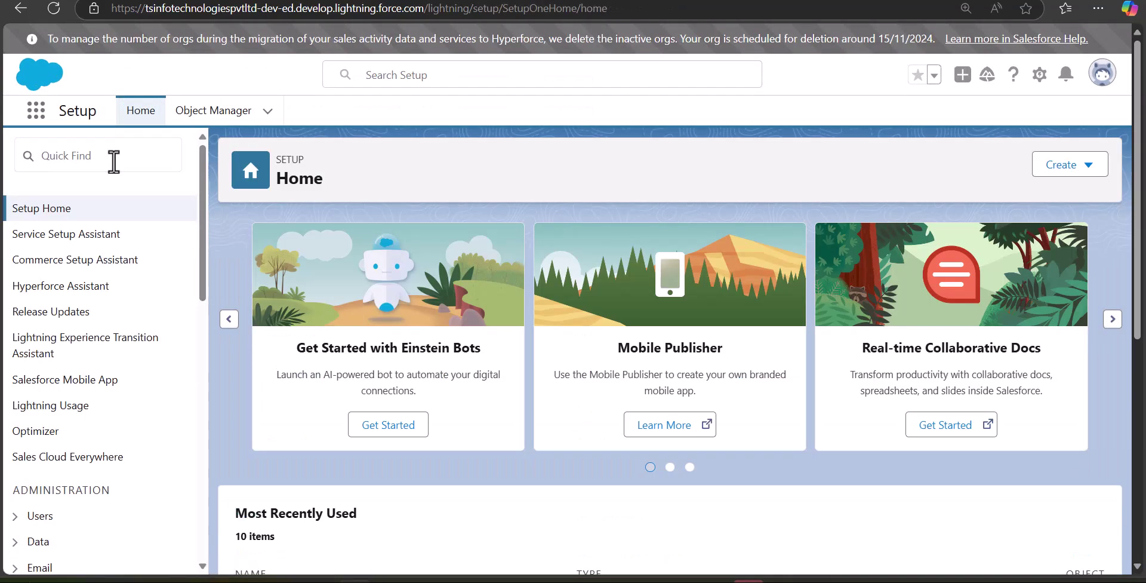
pyautogui.click(113, 161)
pyautogui.write('User interface')
pyautogui.scroll(-7, 115, 223)
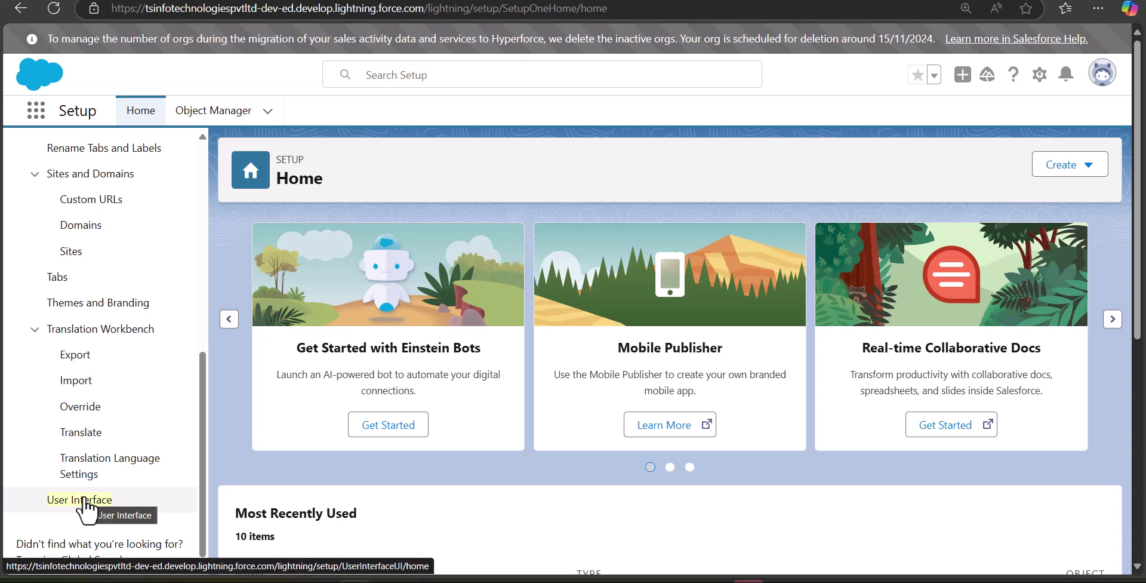
pyautogui.click(85, 500)
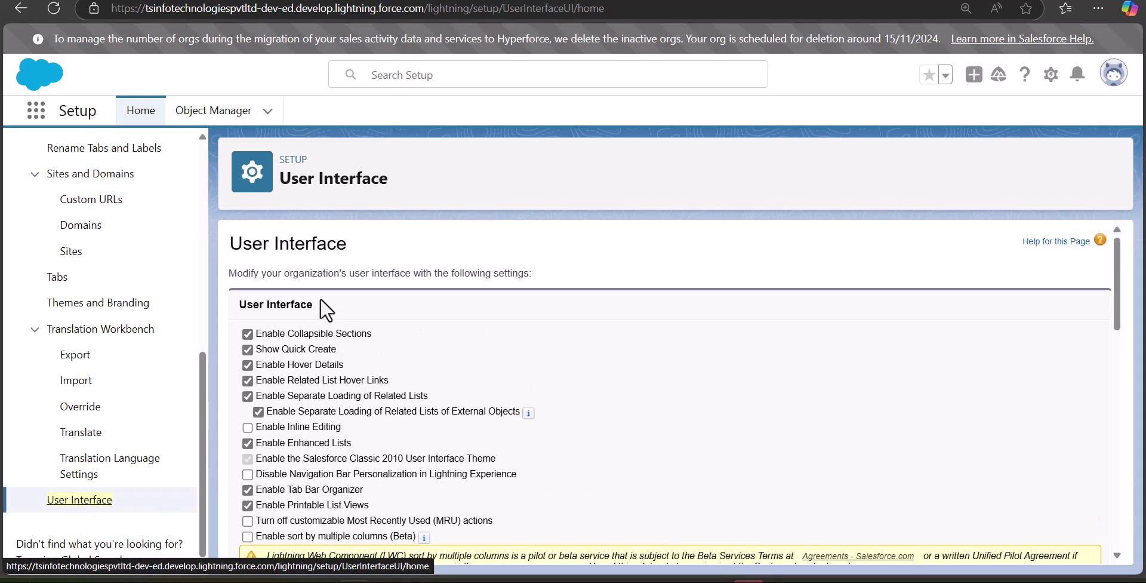
pyautogui.scroll(-3, 347, 312)
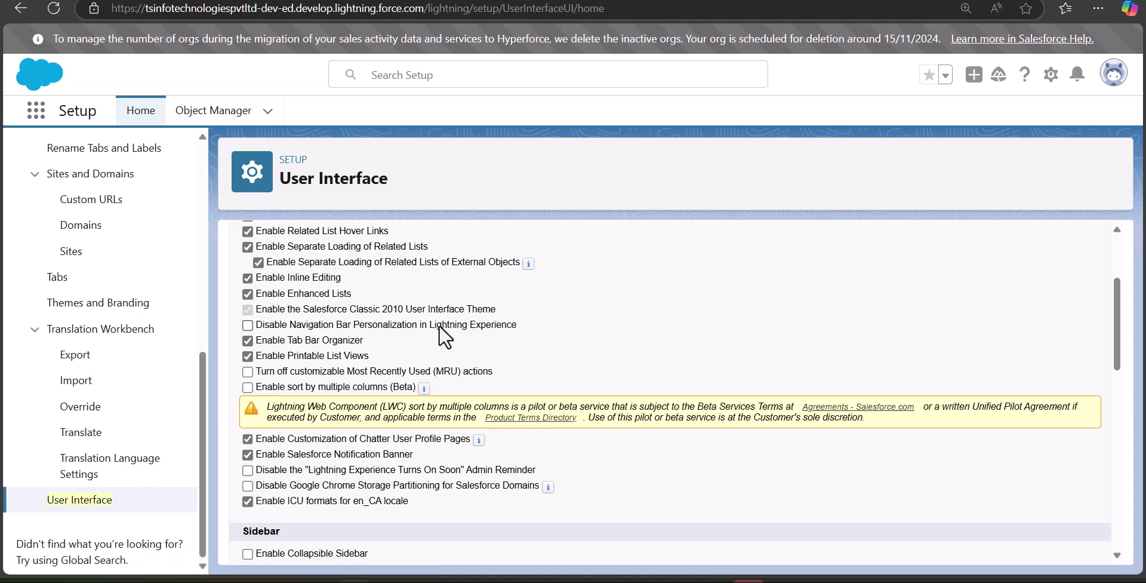
pyautogui.scroll(-5, 439, 324)
pyautogui.scroll(-10, 438, 325)
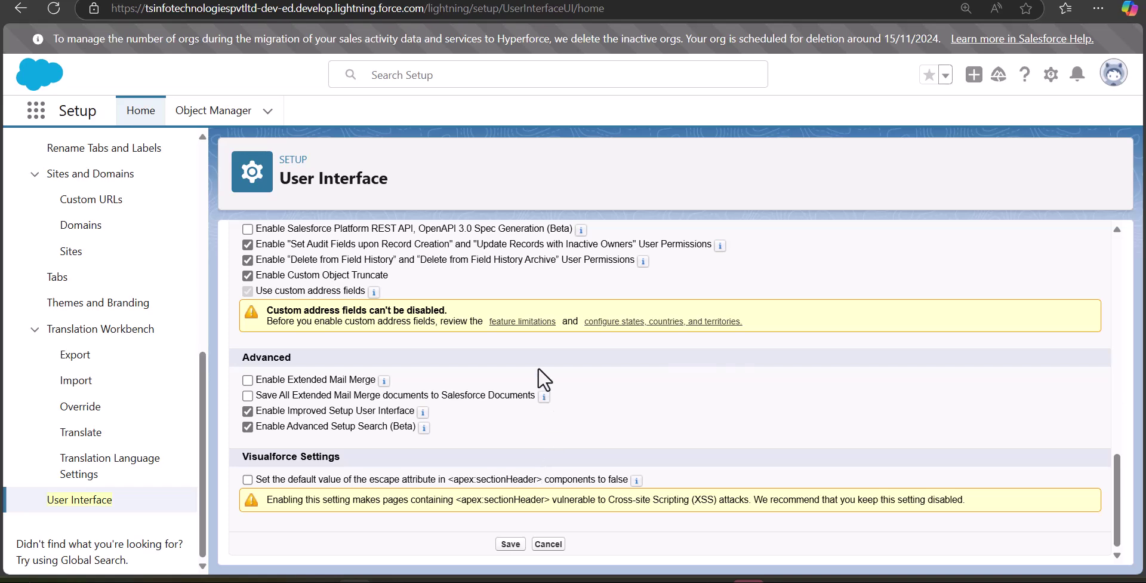
pyautogui.click(511, 544)
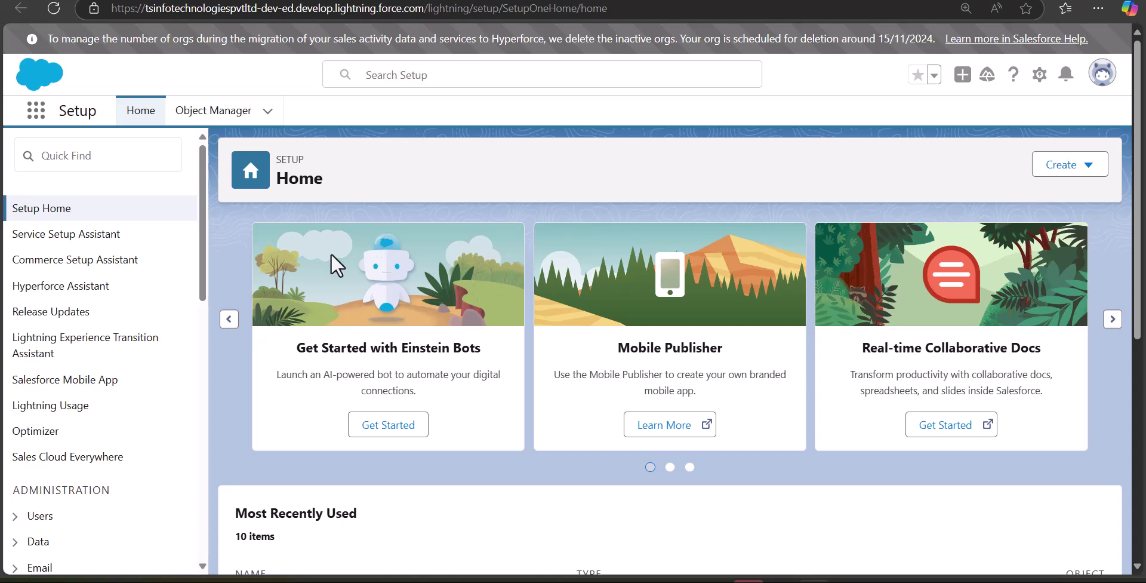
# In the Contacts list, clear the first contact's Account Name inline
pyautogui.click(36, 112)
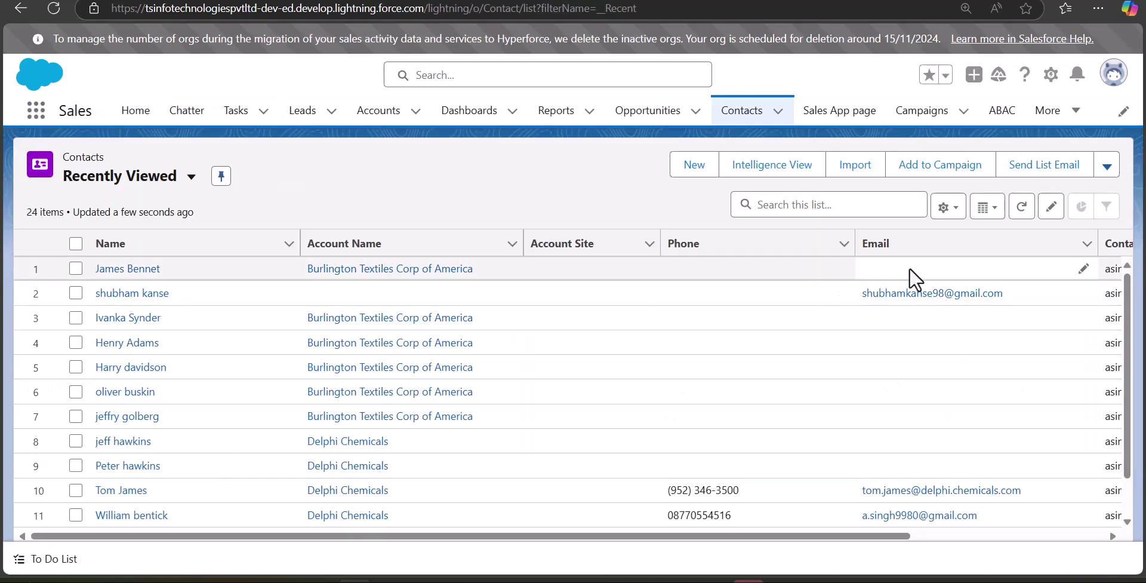
pyautogui.click(1050, 214)
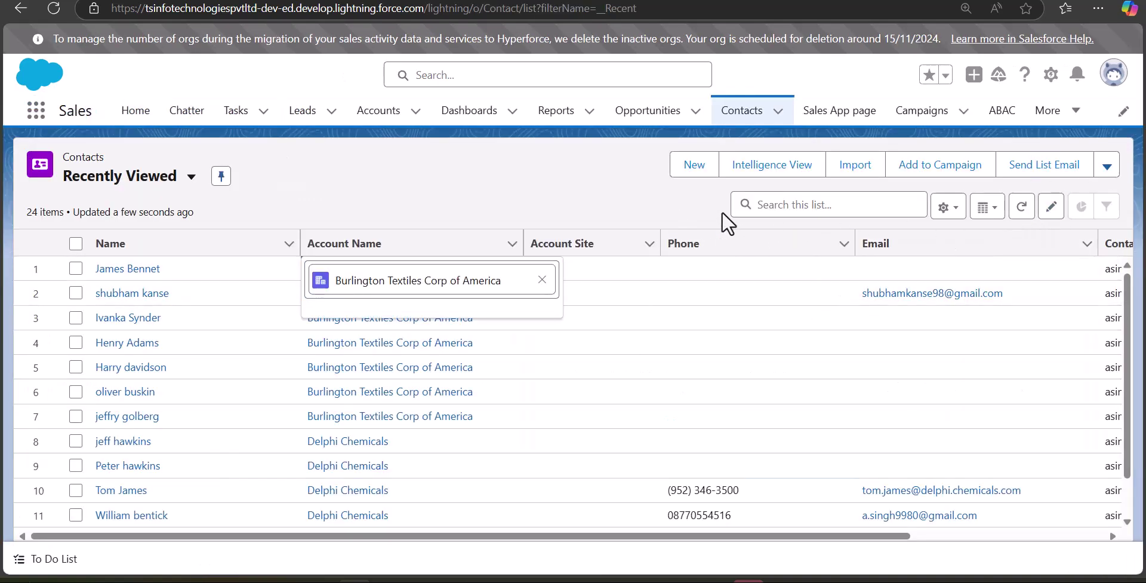
pyautogui.click(611, 186)
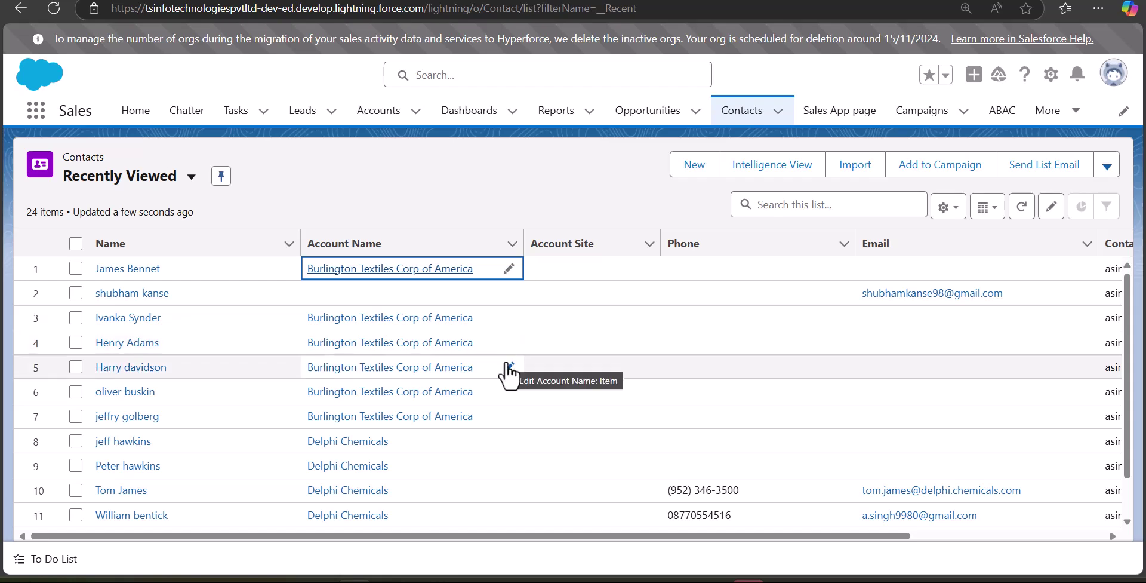
pyautogui.press('Delete')
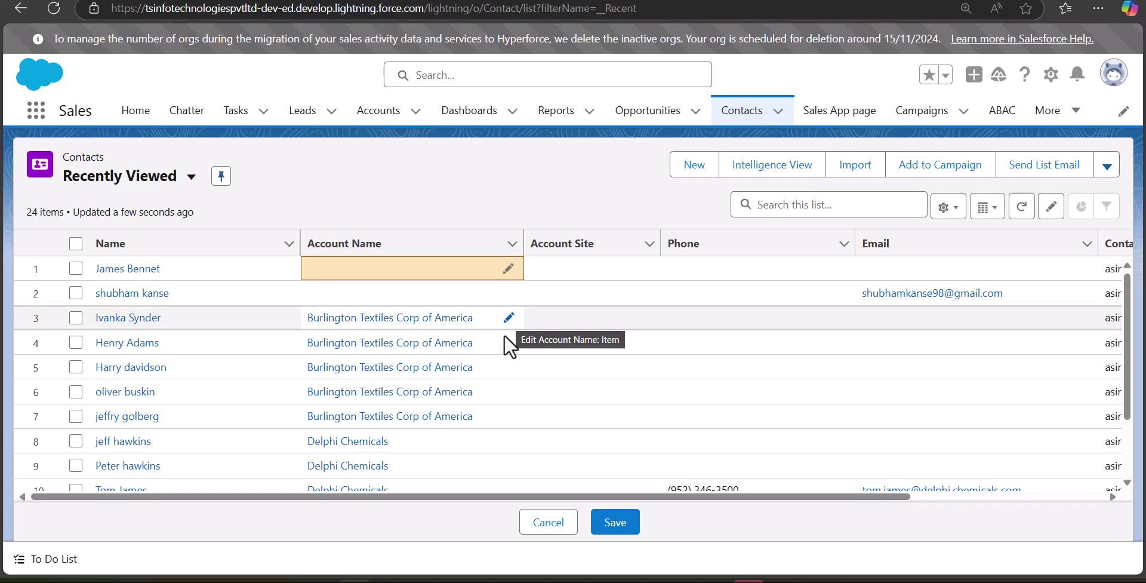
# Paste a new phone number into the first contact's Phone cell and save the list edits
pyautogui.click(841, 268)
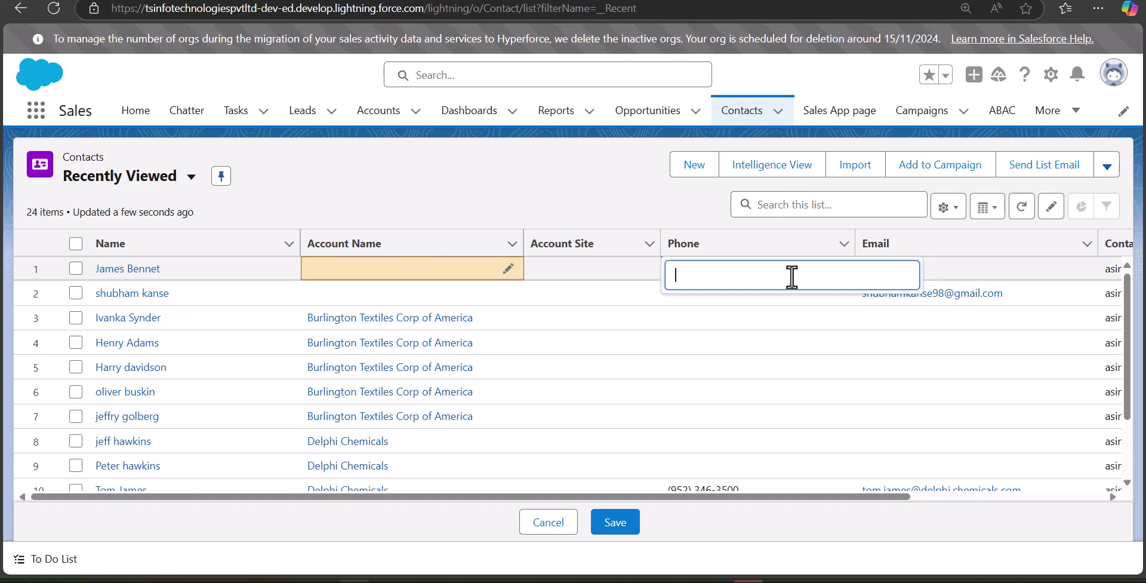
pyautogui.hotkey('ctrl', 'v')
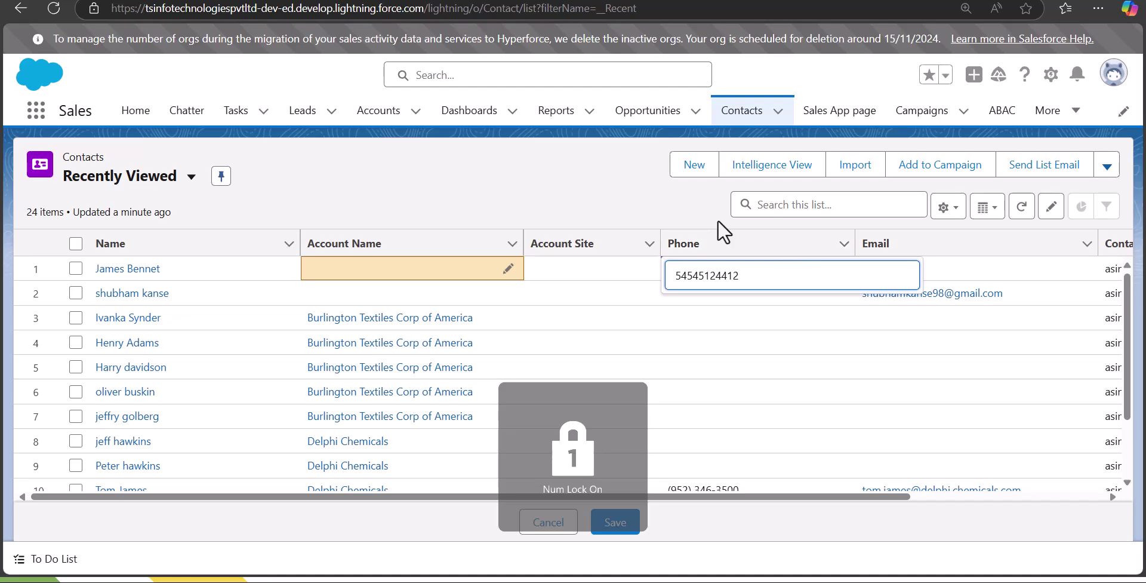
pyautogui.click(679, 209)
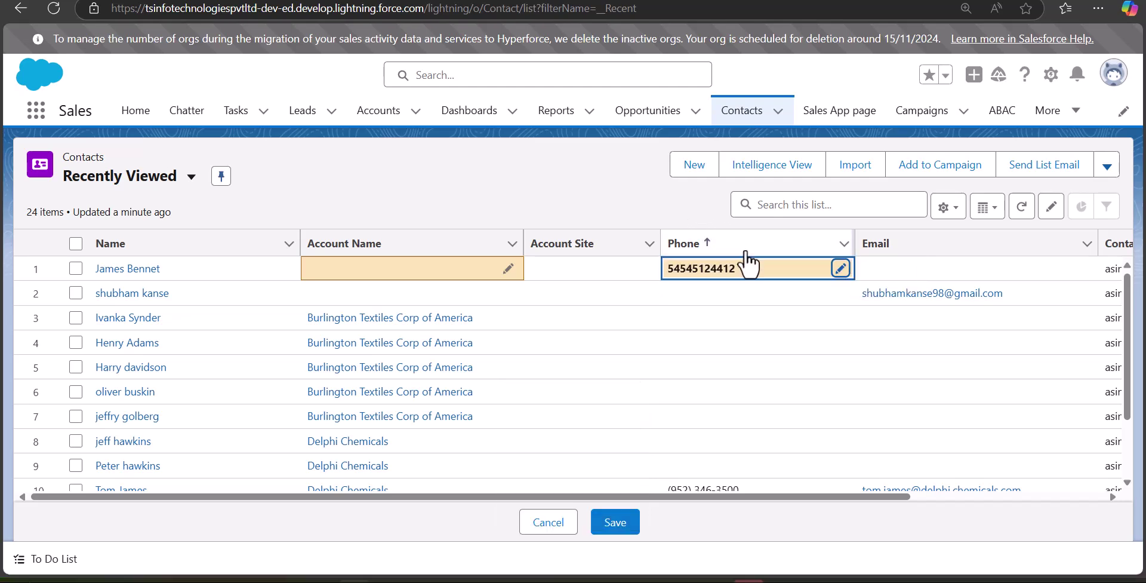
pyautogui.click(613, 525)
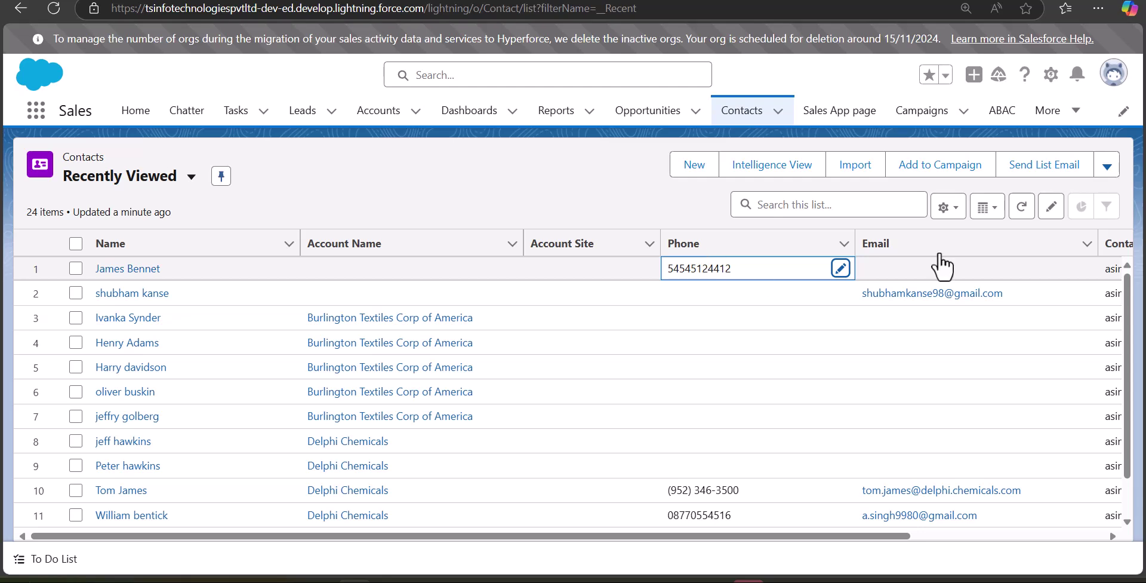
pyautogui.click(1051, 77)
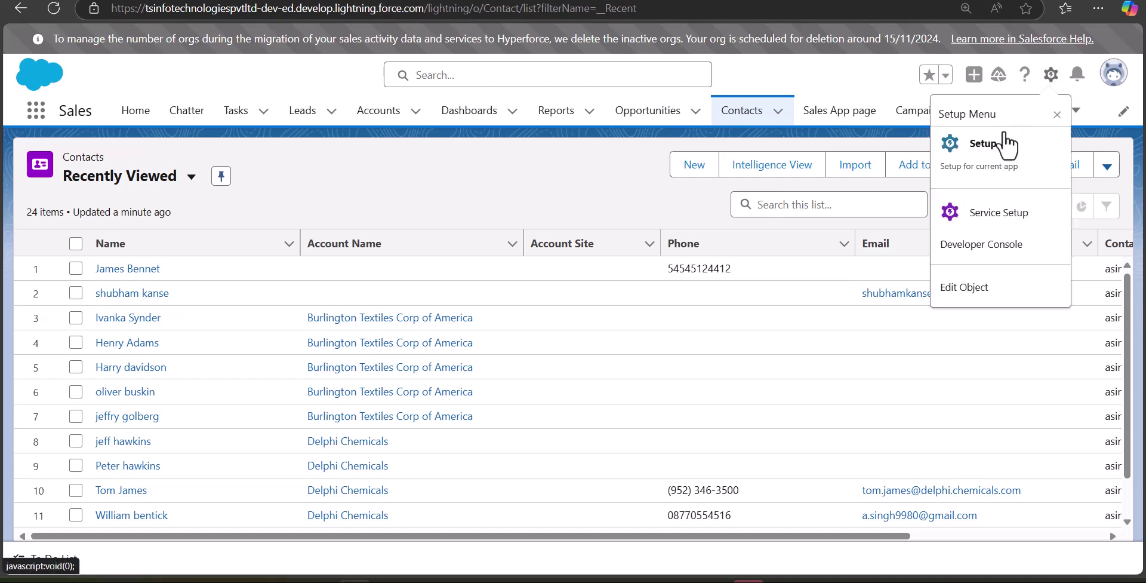
# Search Setup for 'reports' and confirm Reports and Dashboards Settings has Enable Inline Editing in Reports ticked
pyautogui.click(1007, 172)
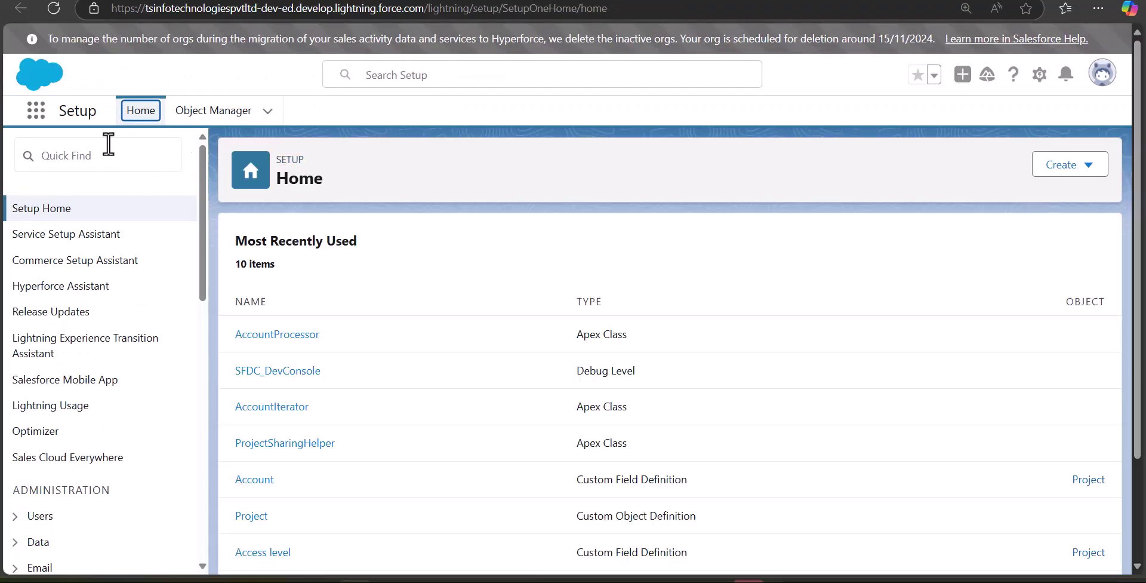
pyautogui.click(80, 164)
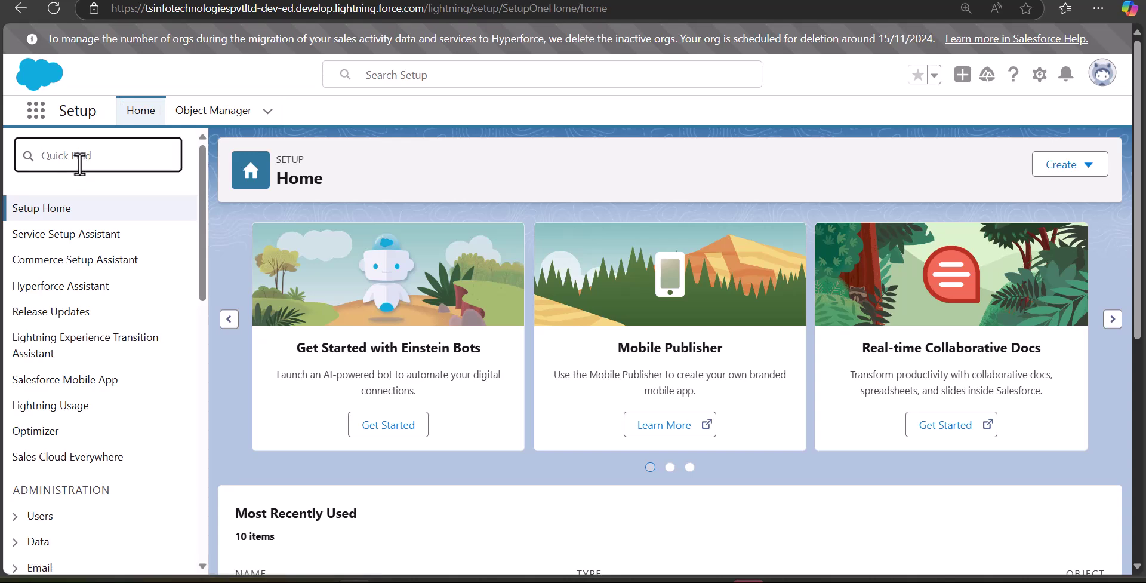
pyautogui.write('reports')
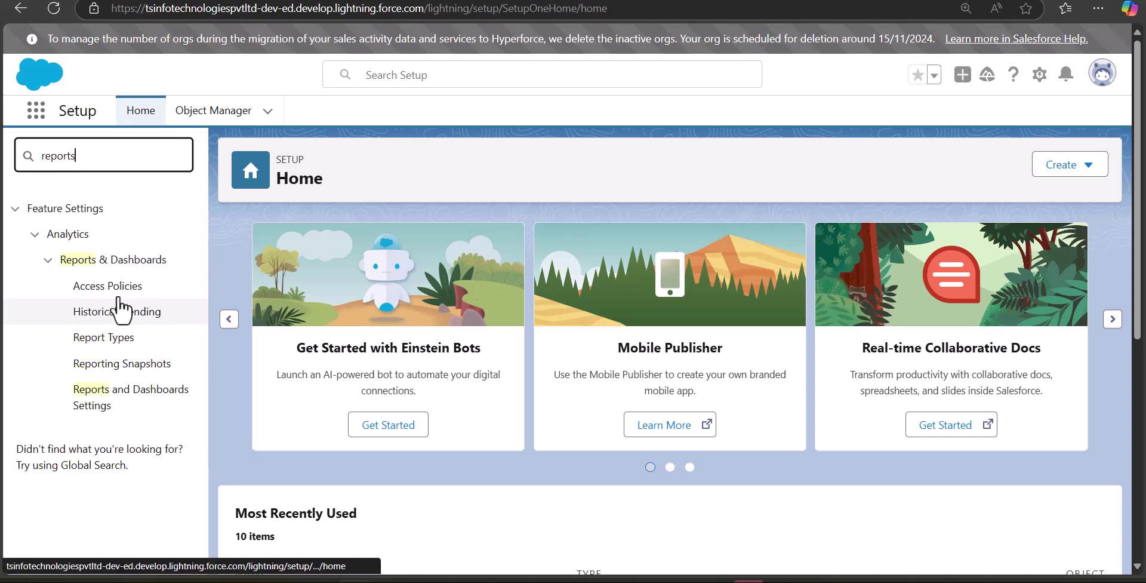
pyautogui.click(138, 409)
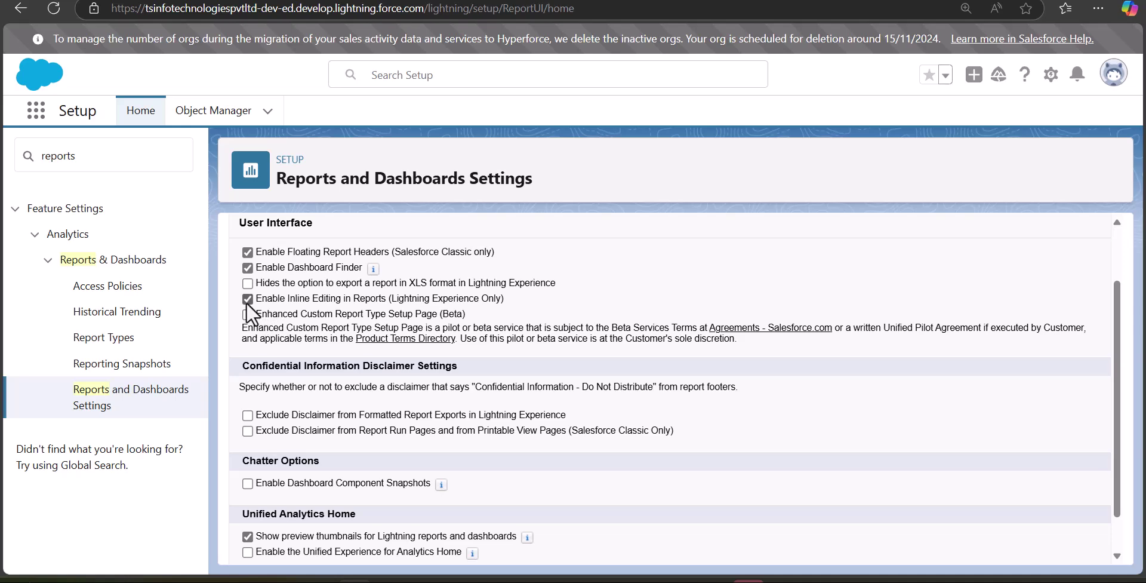
pyautogui.scroll(-1, 531, 412)
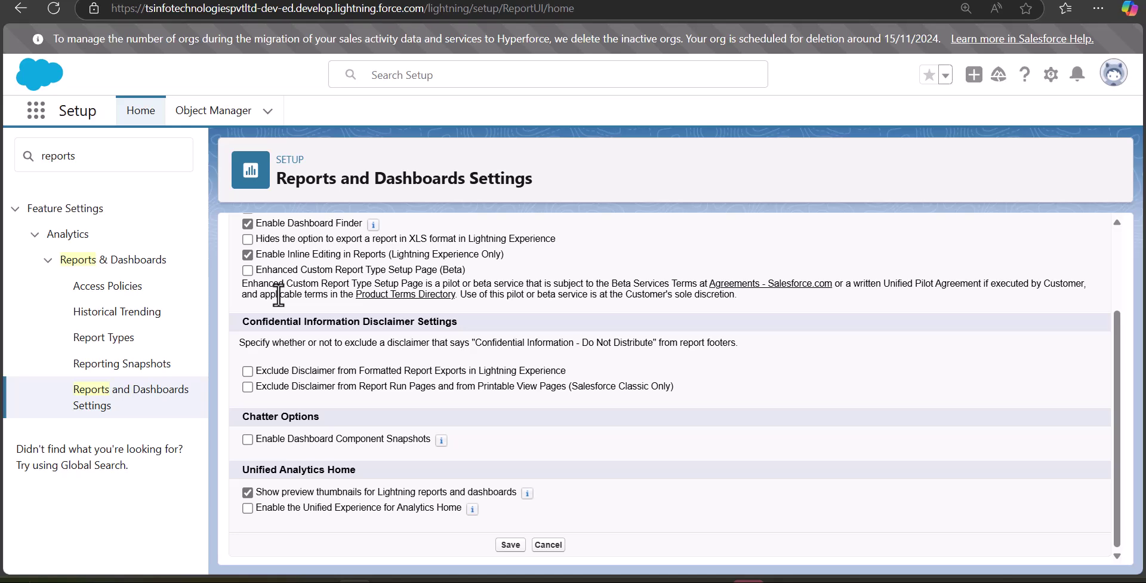
pyautogui.scroll(3, 809, 245)
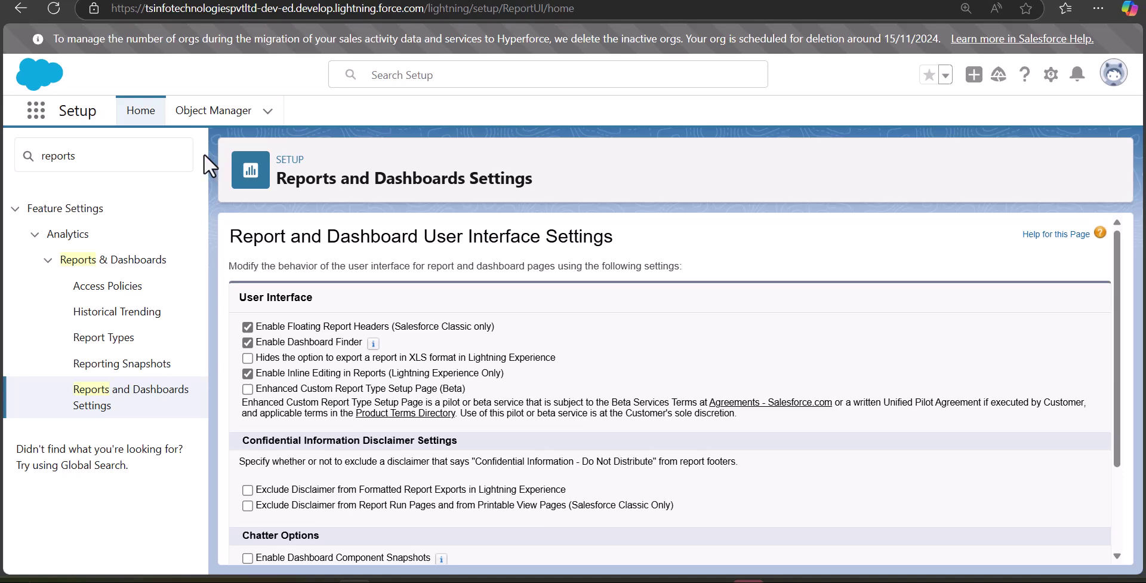
pyautogui.click(95, 156)
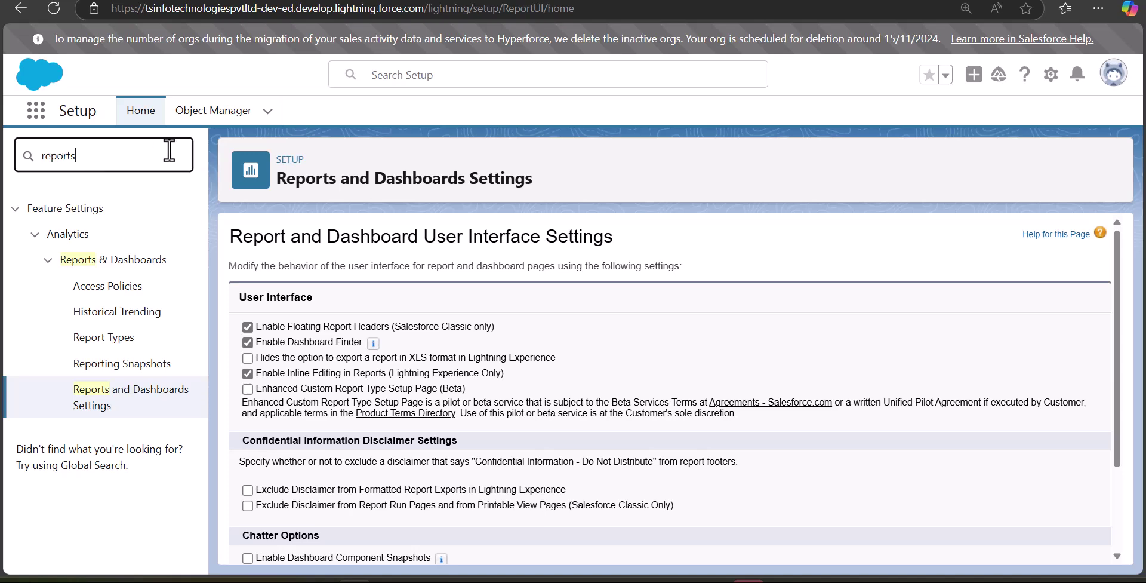
pyautogui.moveTo(99, 152); pyautogui.dragTo(17, 156)
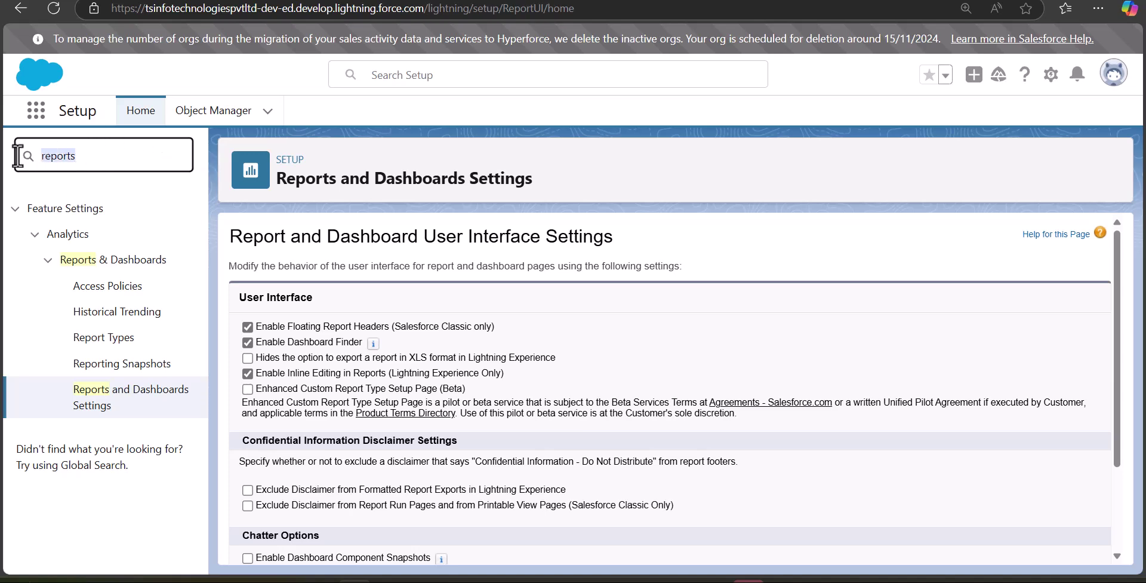
# Open the New Opportunities Report from Sales Reports and enable field editing
pyautogui.click(39, 114)
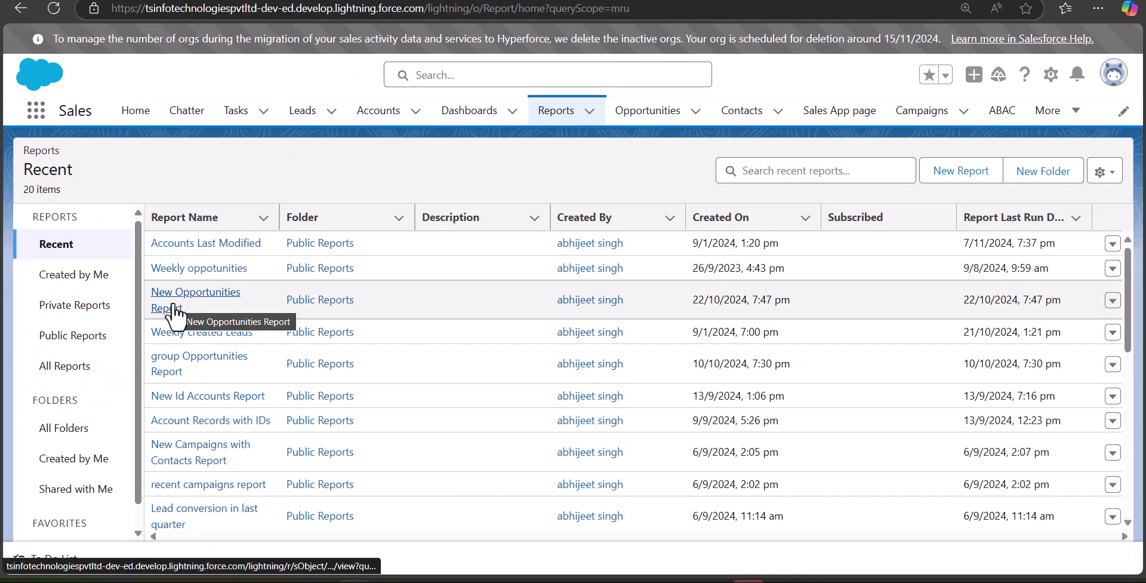
pyautogui.click(173, 306)
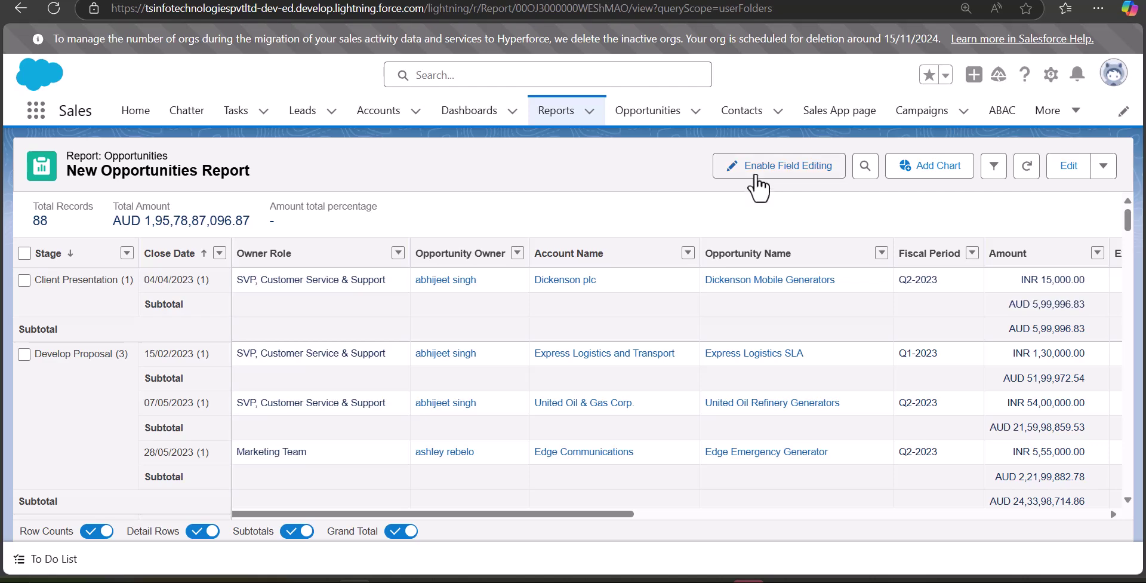
pyautogui.click(756, 175)
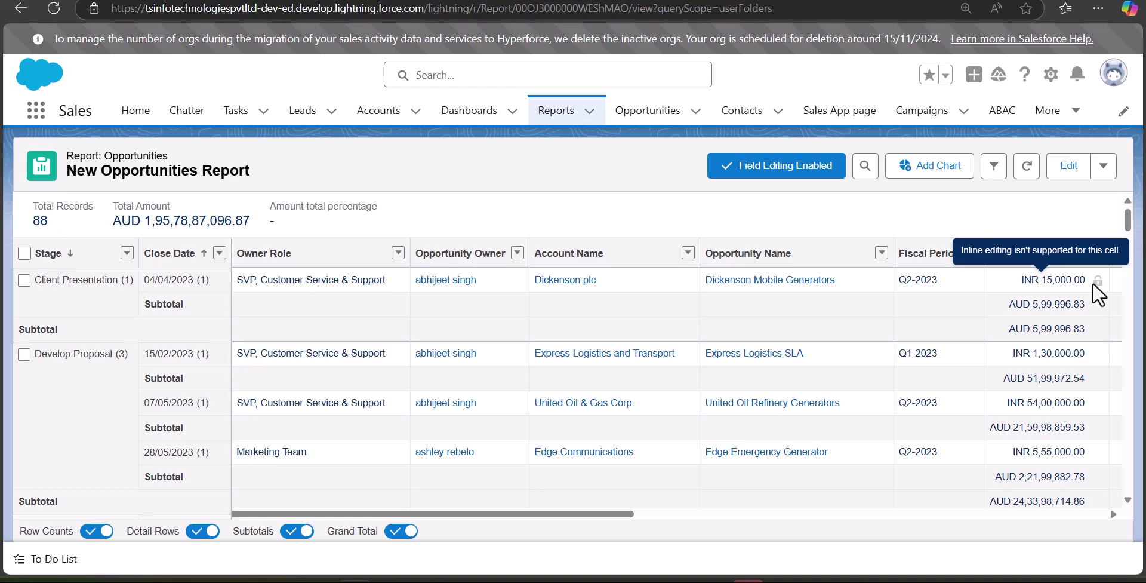
pyautogui.scroll(-5, 827, 288)
pyautogui.hscroll(5, 827, 288)
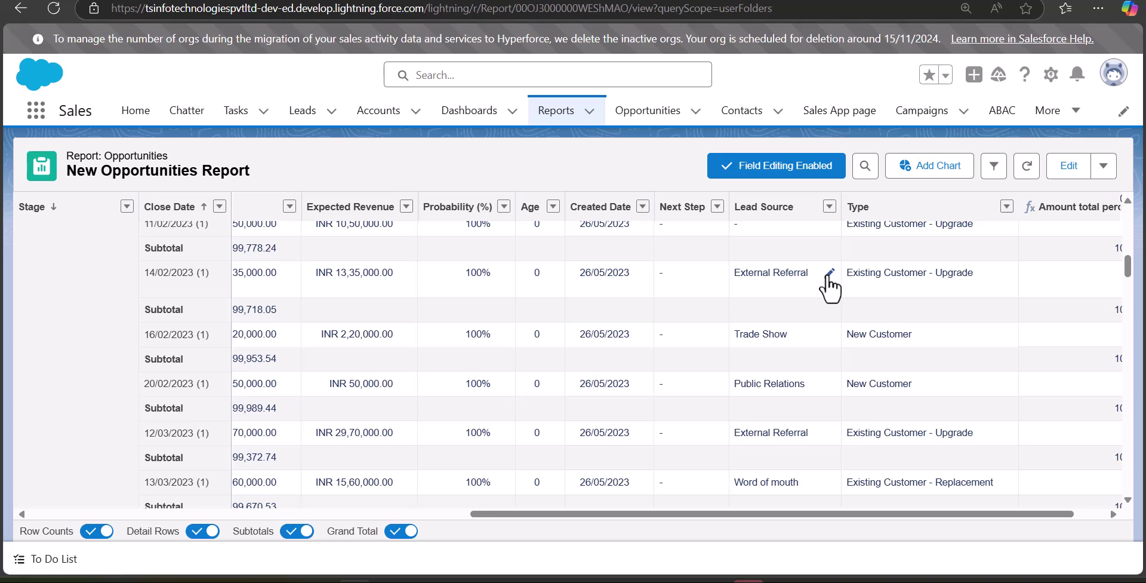
# Set Lead Source to Web for 14/02/2023 and Partner Referral for 16/02/2023, then save
pyautogui.click(829, 273)
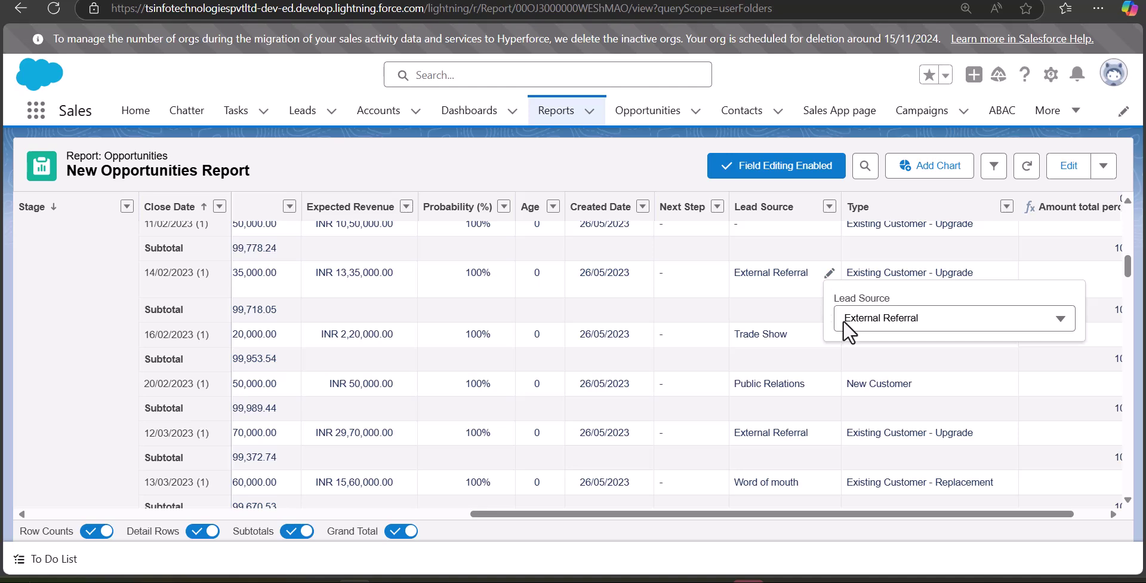
pyautogui.click(891, 318)
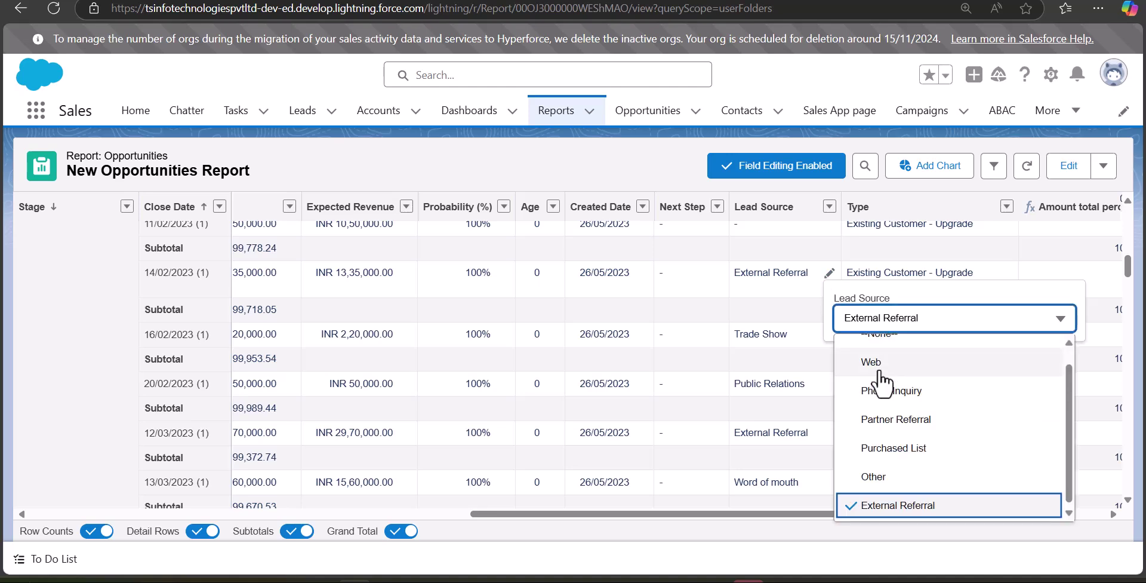
pyautogui.click(880, 371)
pyautogui.click(810, 322)
pyautogui.click(848, 361)
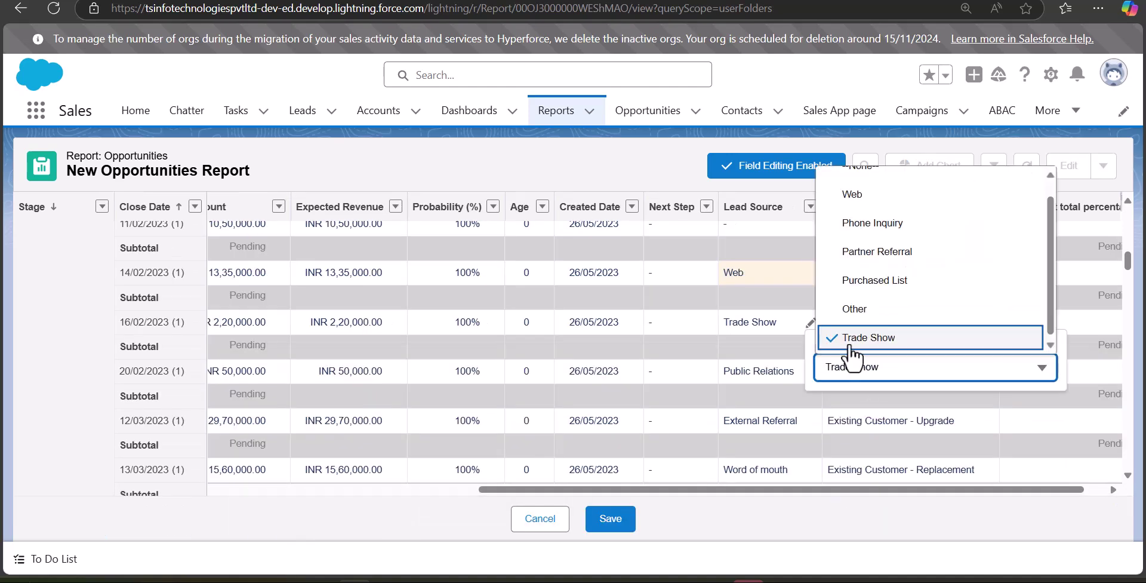
pyautogui.click(886, 261)
pyautogui.scroll(-1, 769, 375)
pyautogui.scroll(1, 744, 395)
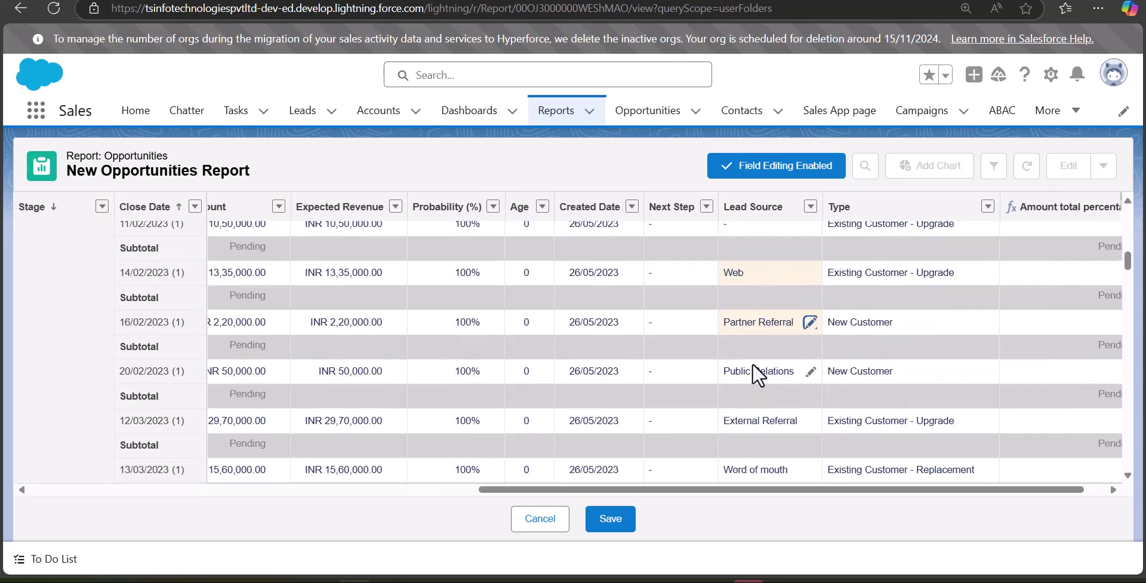
pyautogui.click(620, 522)
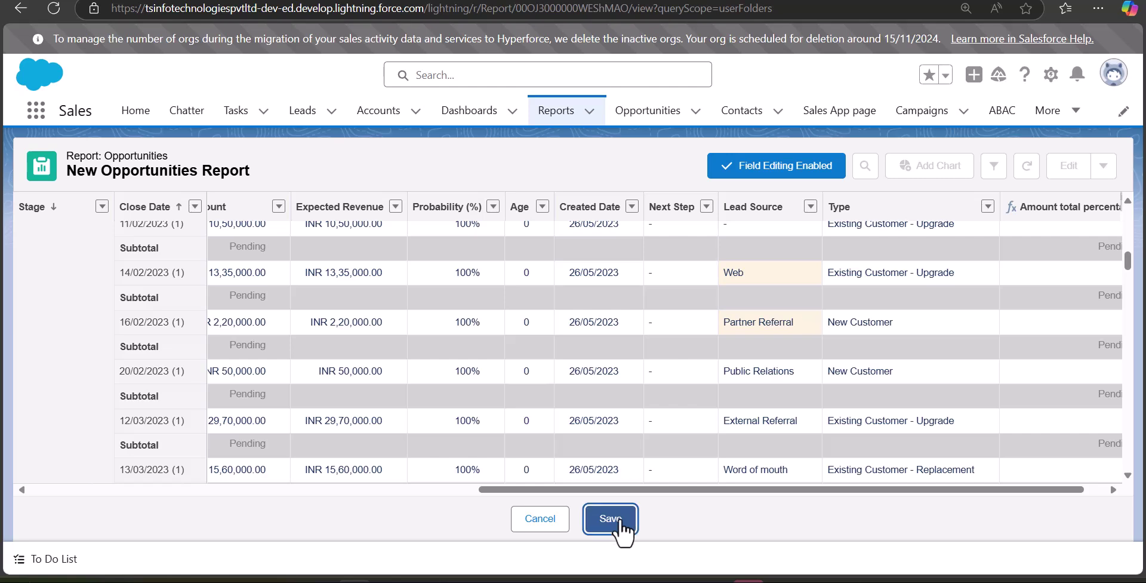